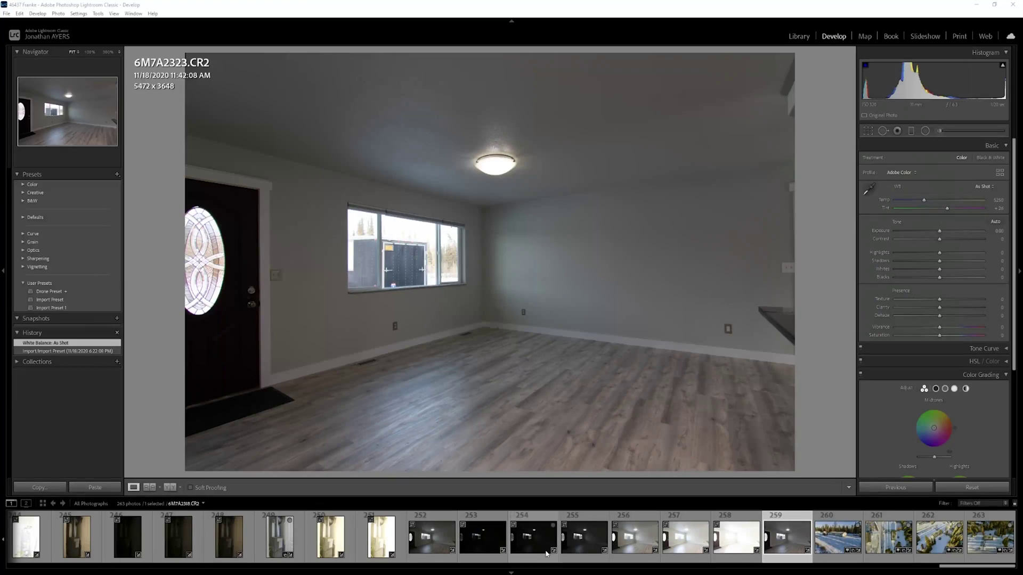
# Scroll the filmstrip, compare exposures 6M7A2316.CR2 and 6M7A2320.CR2, then return to 6M7A2316.CR2.
pyautogui.click(851, 570)
pyautogui.moveTo(851, 569); pyautogui.dragTo(968, 573)
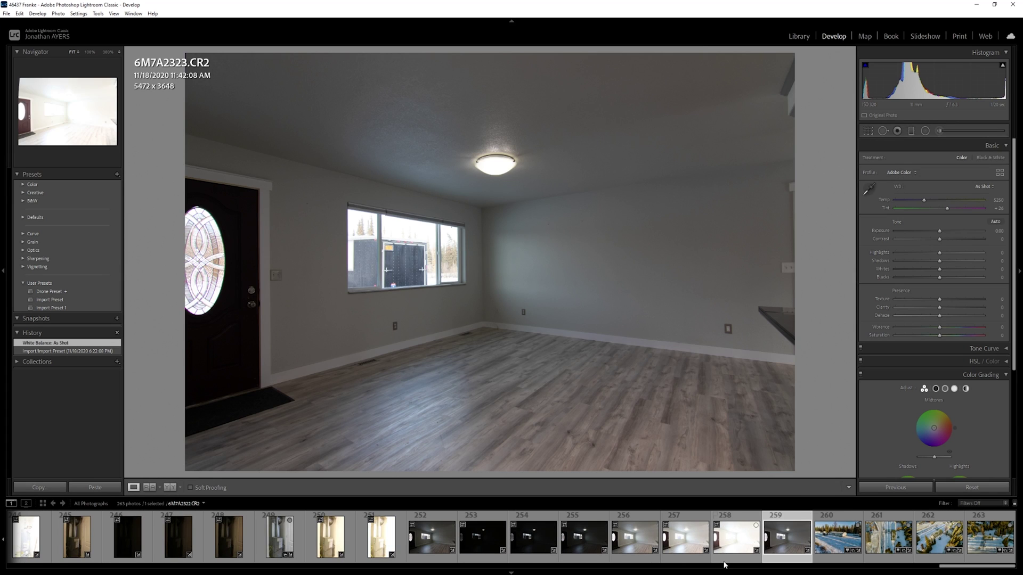
pyautogui.click(432, 535)
pyautogui.click(631, 544)
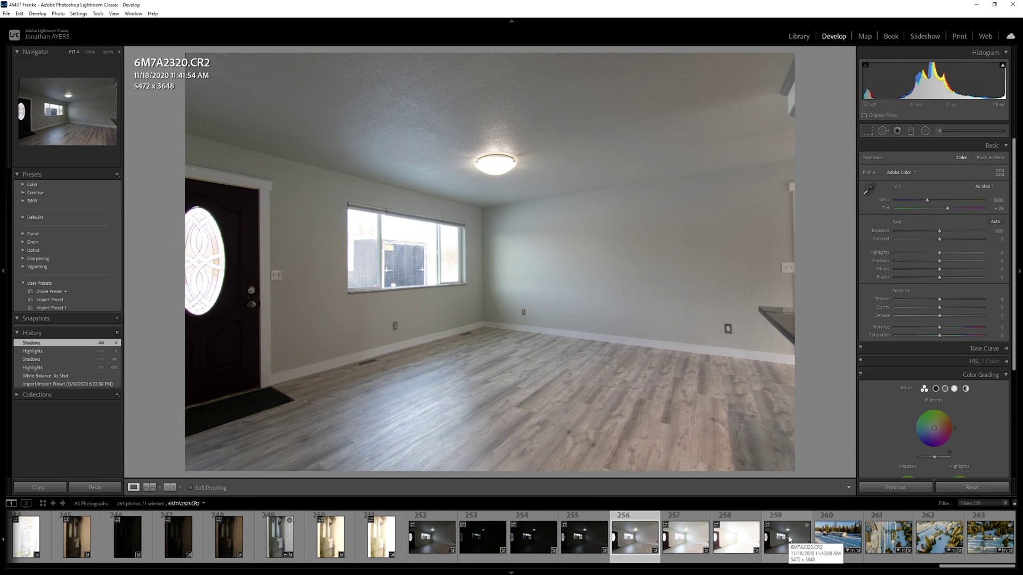
pyautogui.press('Left')
pyautogui.press('Left')
pyautogui.press('Left')
pyautogui.press('Left')
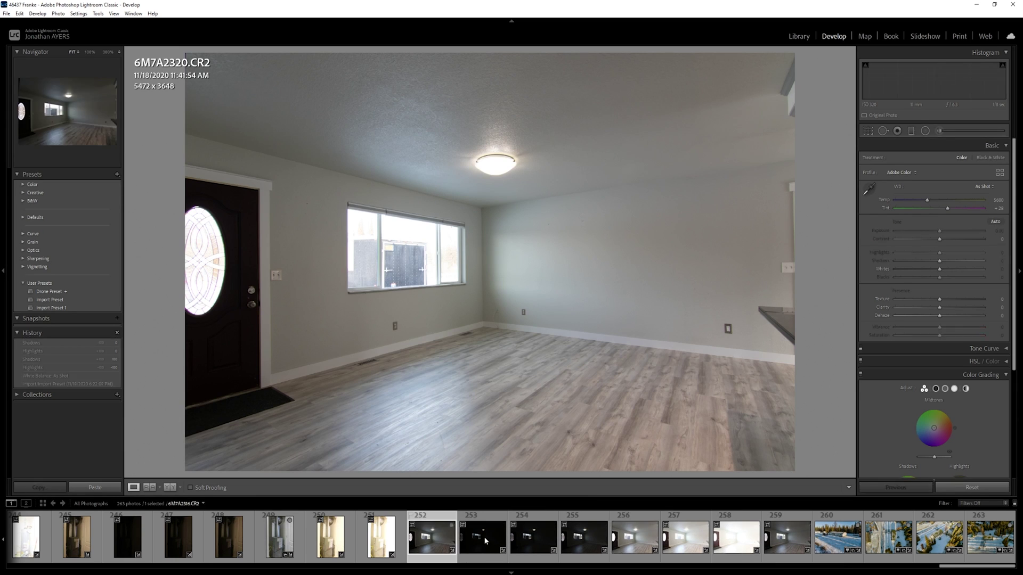
# Select bracketed exposures 252 through 258 and start Photo Merge > HDR.
pyautogui.keyDown('shift'); pyautogui.click(782, 539); pyautogui.keyUp('shift')
pyautogui.rightClick(736, 543)
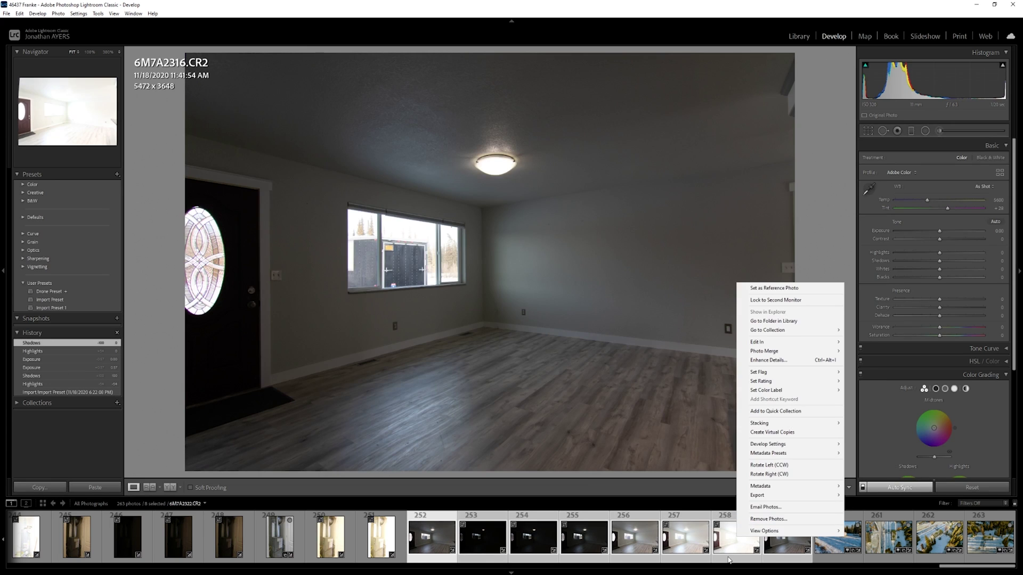
pyautogui.click(486, 526)
pyautogui.hotkey('ctrl', 'z')
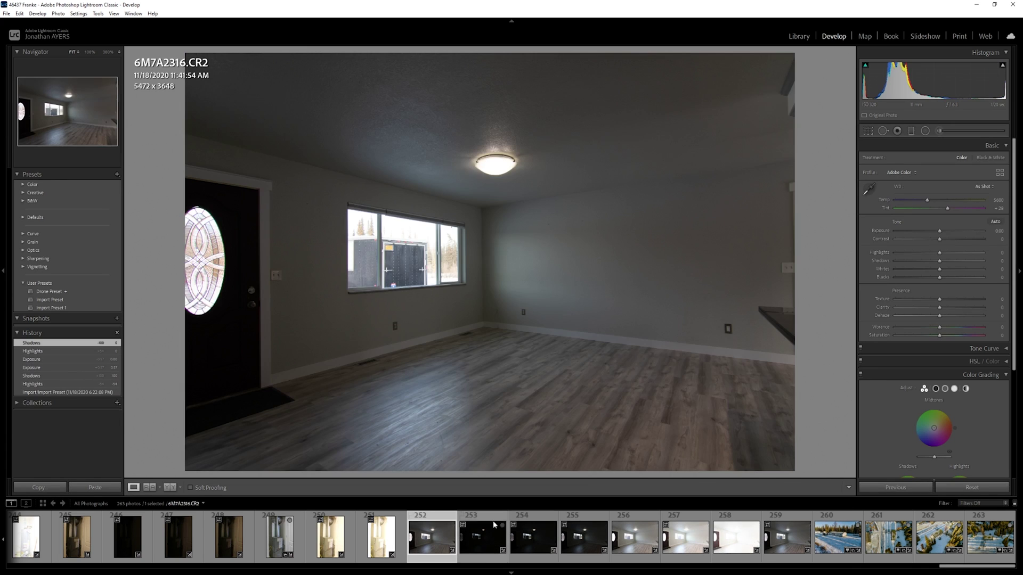
pyautogui.keyDown('shift'); pyautogui.click(732, 544); pyautogui.keyUp('shift')
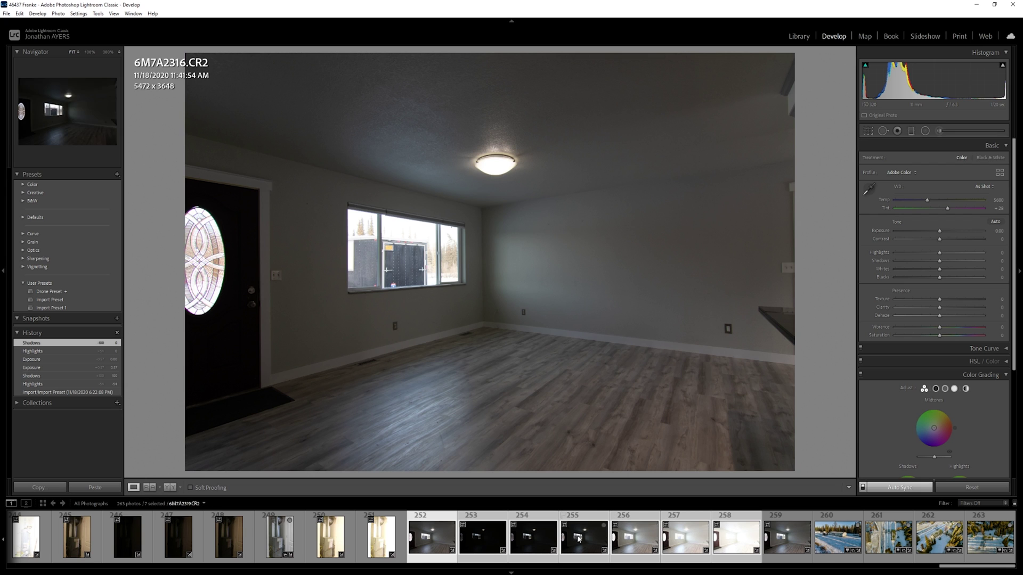
pyautogui.rightClick(446, 535)
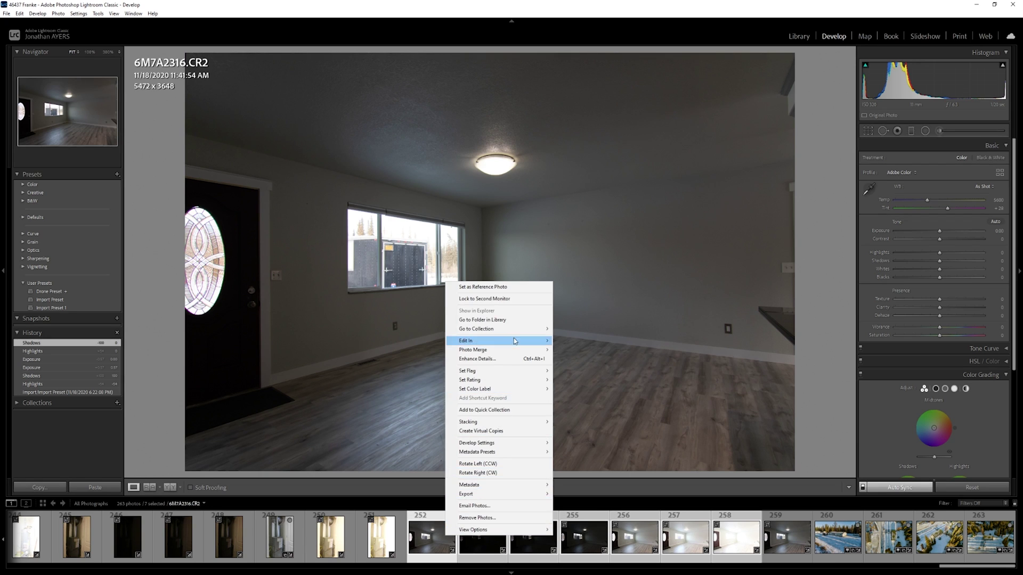
pyautogui.moveTo(538, 350)
pyautogui.click(607, 352)
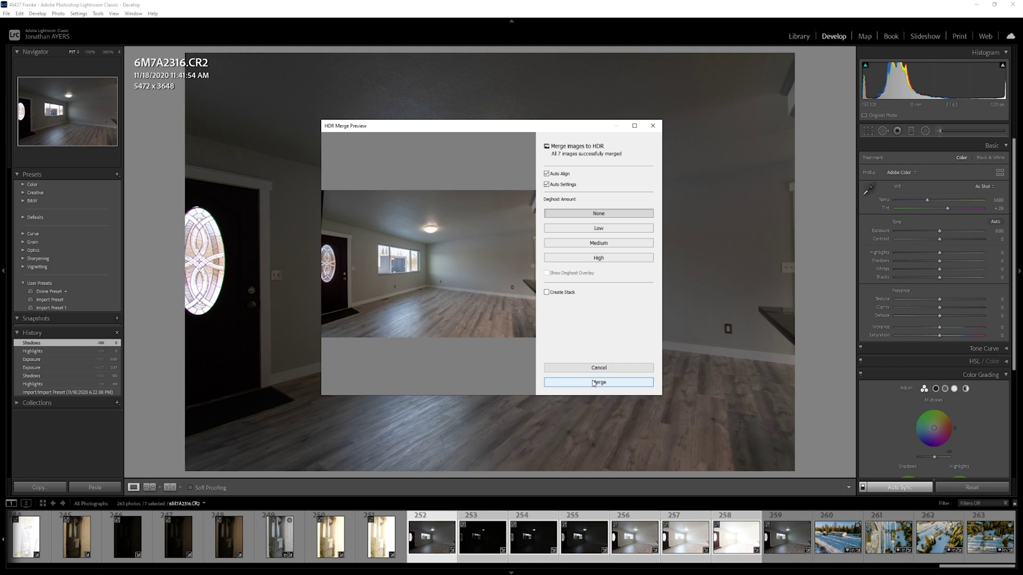
# Compare the preview with Auto Settings off and on, keep it on, and merge.
pyautogui.click(563, 185)
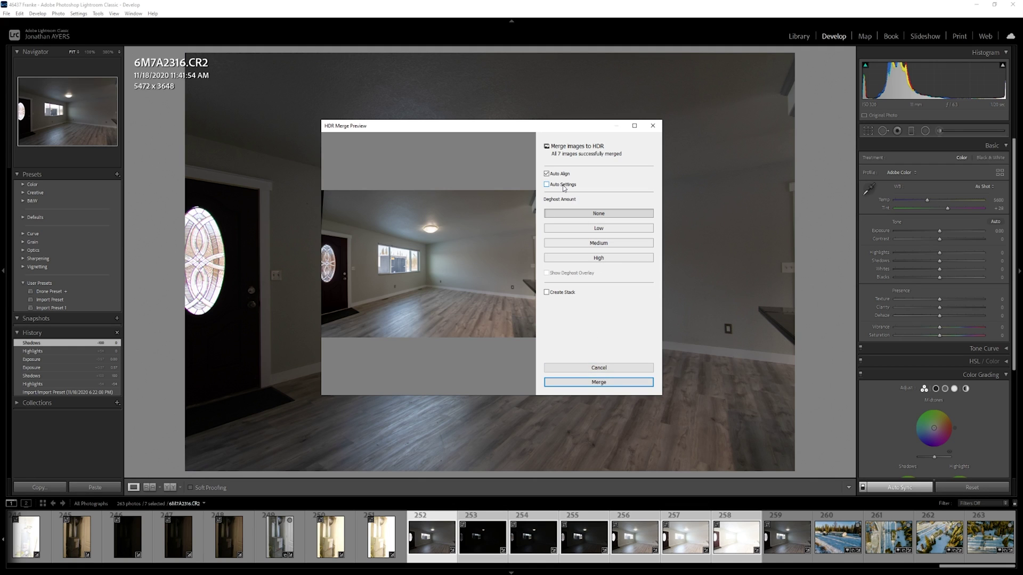
pyautogui.click(547, 186)
pyautogui.click(546, 186)
pyautogui.click(547, 185)
pyautogui.click(609, 383)
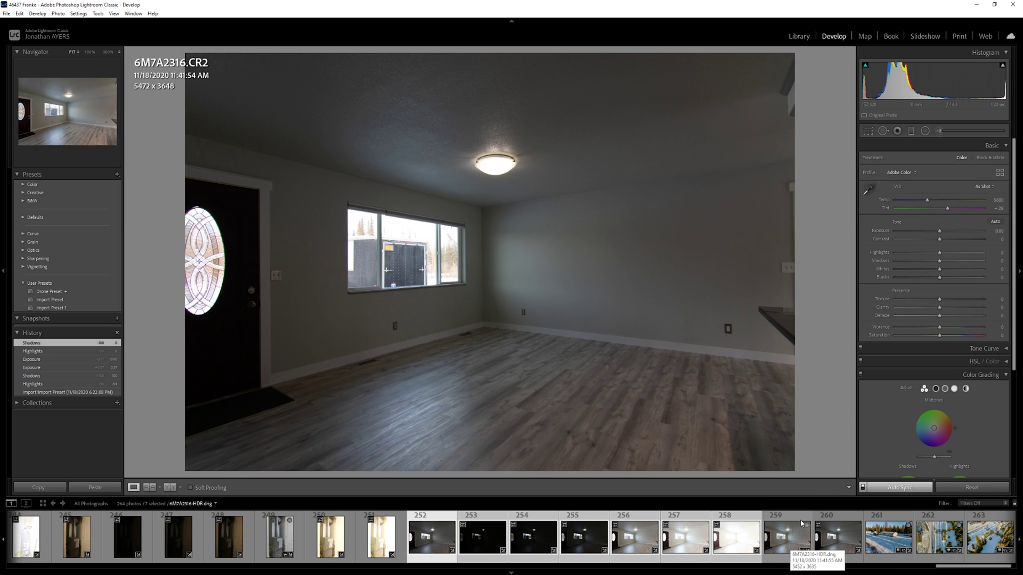
# Open 6M7A2316-HDR.dng and set Highlights -100, Whites +28 and Blacks -18.
pyautogui.click(794, 531)
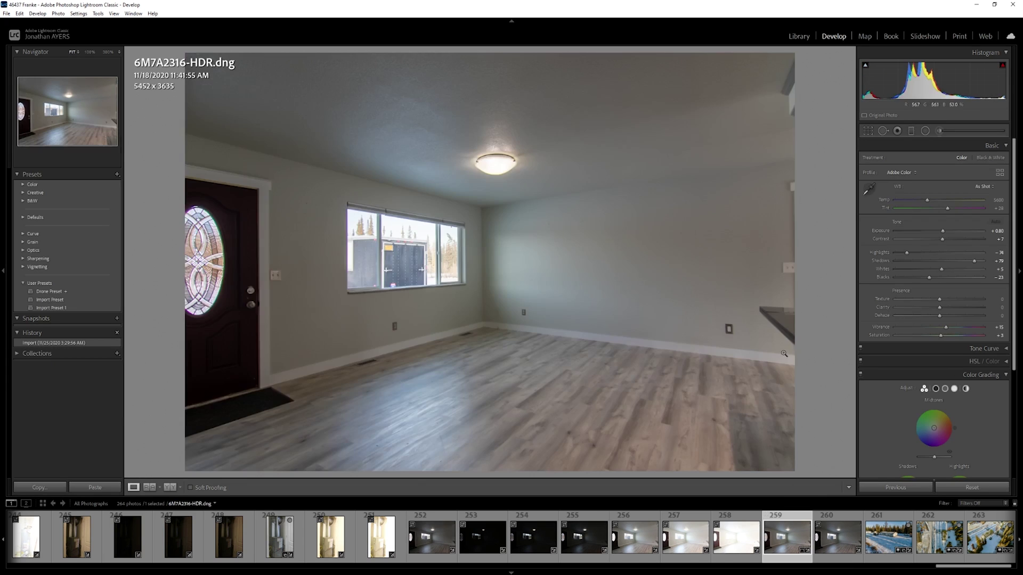
pyautogui.moveTo(900, 252); pyautogui.dragTo(865, 255)
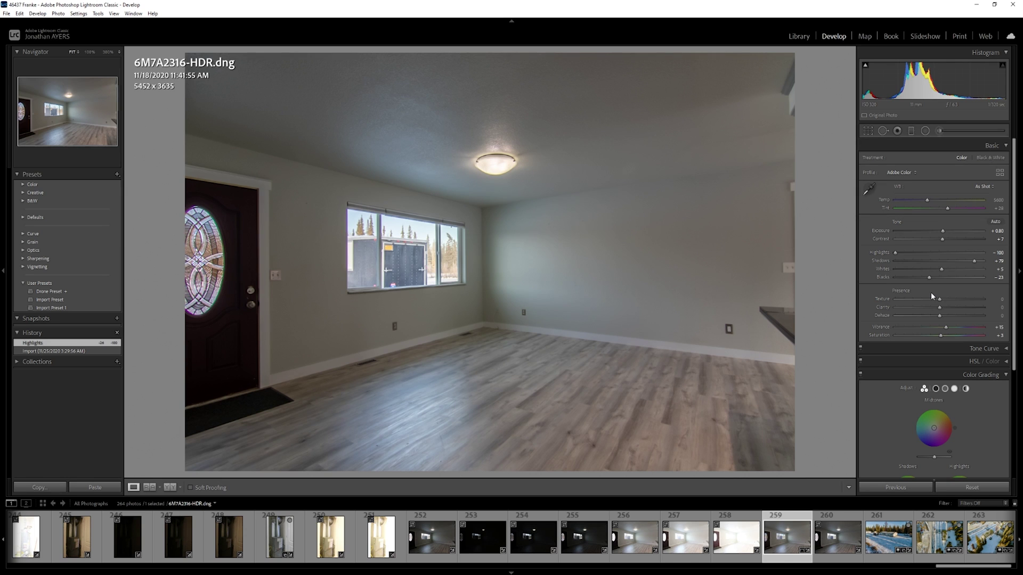
pyautogui.moveTo(941, 269); pyautogui.dragTo(952, 274)
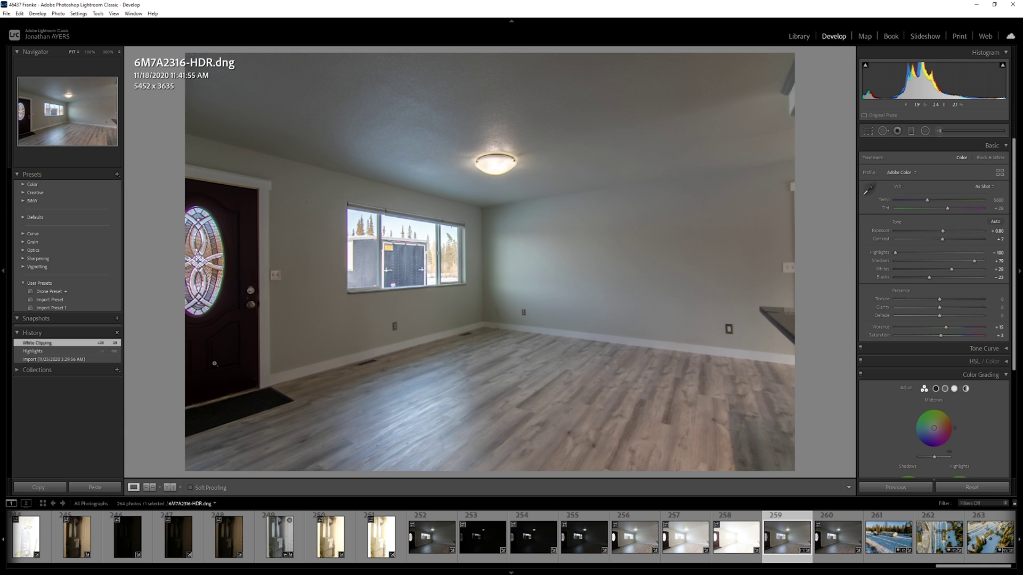
pyautogui.moveTo(929, 277); pyautogui.dragTo(933, 277)
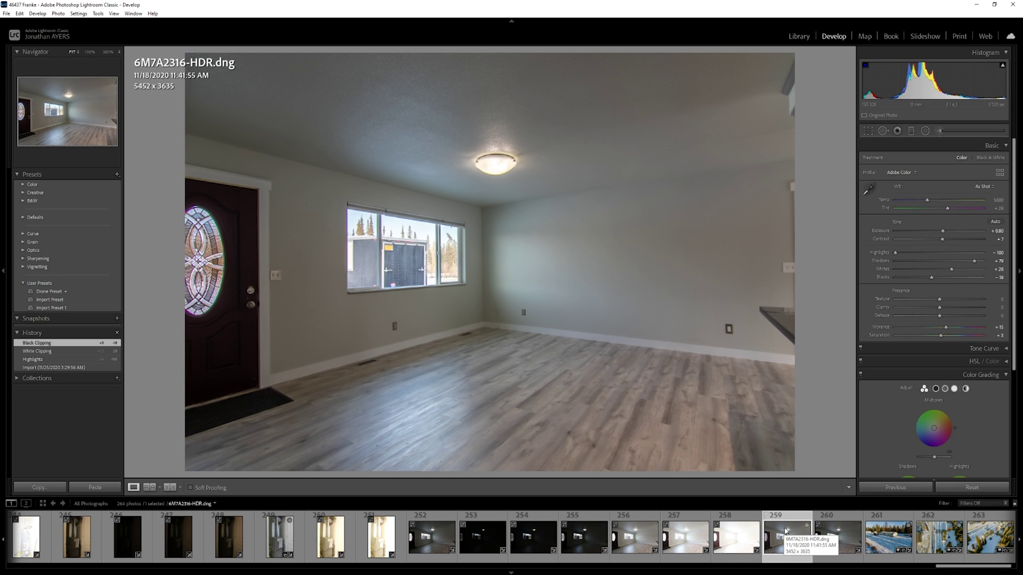
# Send exposures 252–258 to Photoshop's Merge to HDR Pro with Remove ghosts turned on.
pyautogui.click(443, 560)
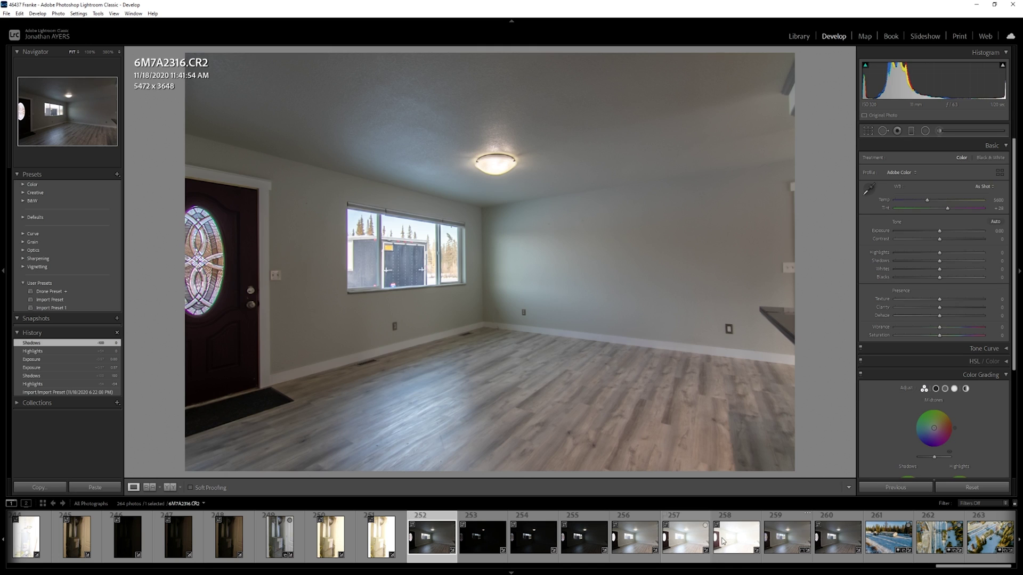
pyautogui.rightClick(723, 541)
pyautogui.press('Escape')
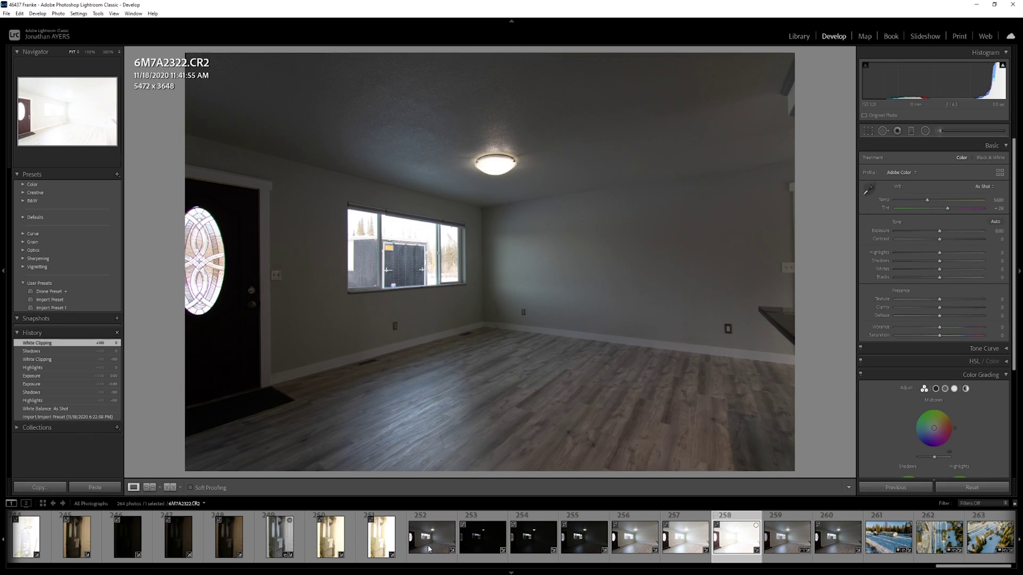
pyautogui.keyDown('shift'); pyautogui.click(429, 549); pyautogui.keyUp('shift')
pyautogui.rightClick(377, 539)
pyautogui.moveTo(426, 345)
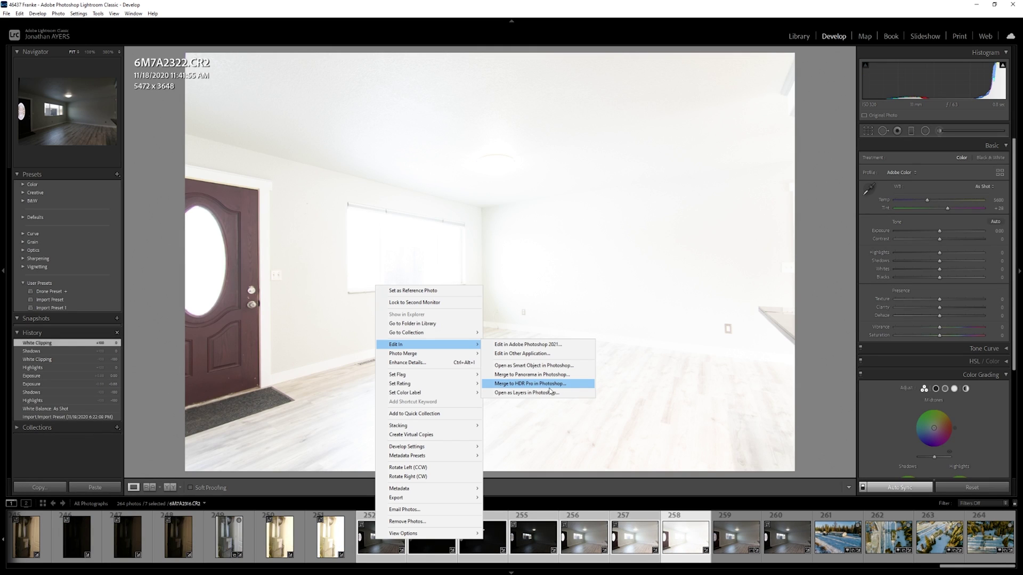
pyautogui.click(551, 386)
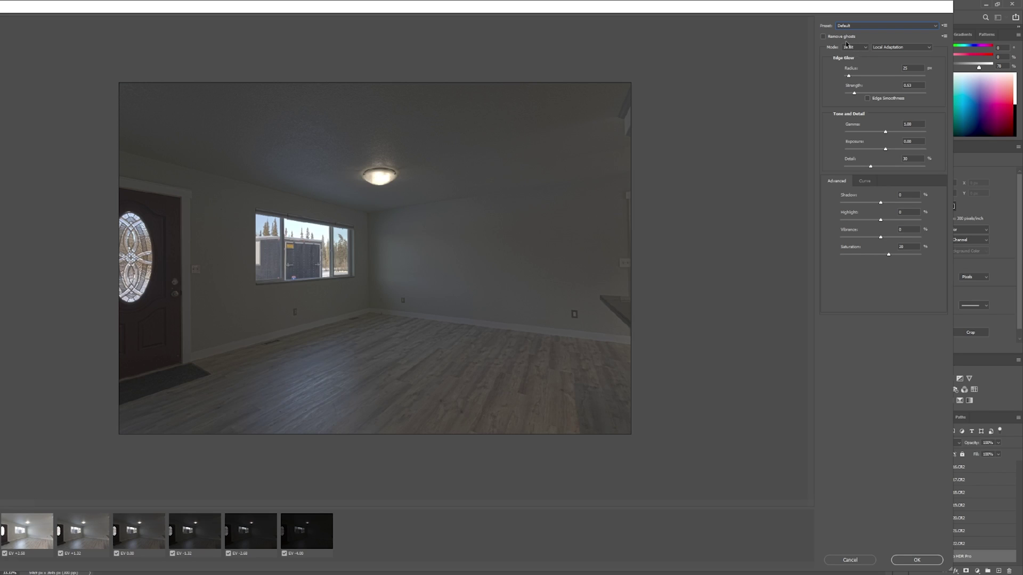
pyautogui.click(835, 38)
# Raise Exposure to 1.05 and settle Gamma at about 2.15.
pyautogui.click(851, 76)
pyautogui.click(886, 133)
pyautogui.moveTo(886, 133); pyautogui.dragTo(872, 153)
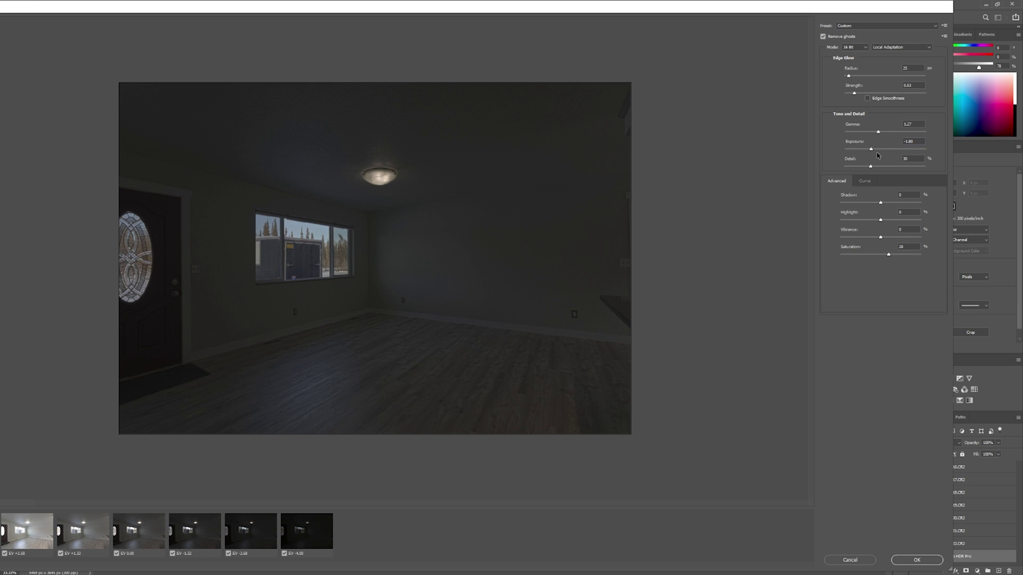
pyautogui.moveTo(878, 152); pyautogui.dragTo(895, 155)
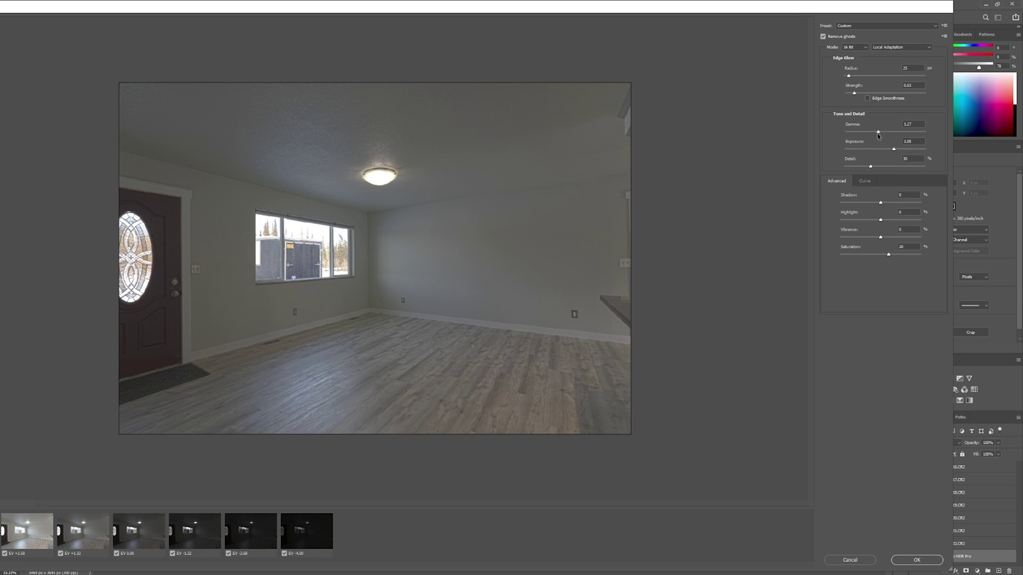
pyautogui.moveTo(878, 135)
pyautogui.mouseDown()
pyautogui.moveTo(857, 132)
pyautogui.moveTo(866, 134)
pyautogui.mouseUp()
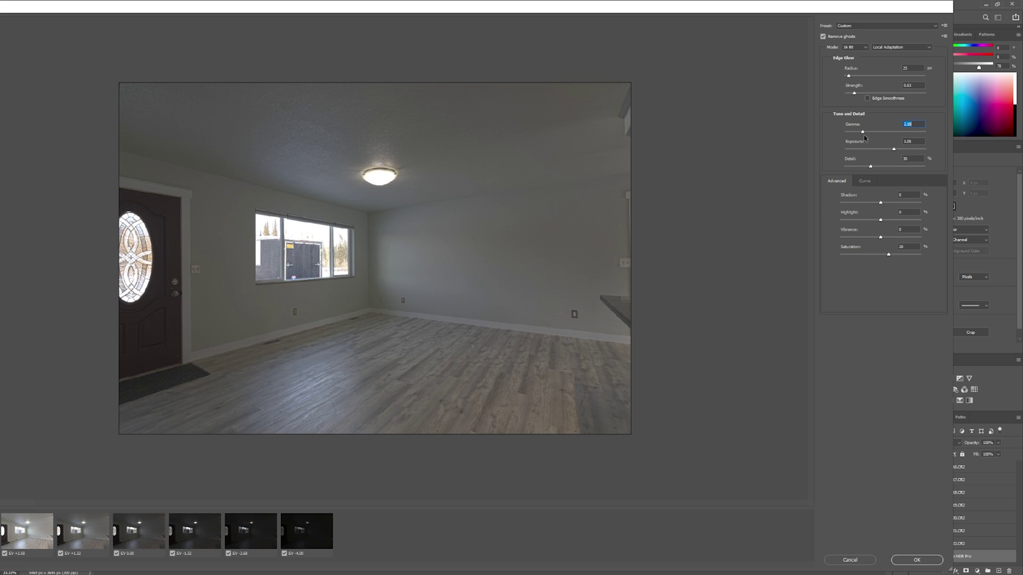
# Fine-tune Gamma, darken Shadow to -17 and pull Highlight down to -88.
pyautogui.moveTo(880, 203); pyautogui.dragTo(870, 203)
pyautogui.moveTo(884, 223); pyautogui.dragTo(884, 222)
pyautogui.moveTo(875, 222); pyautogui.dragTo(845, 222)
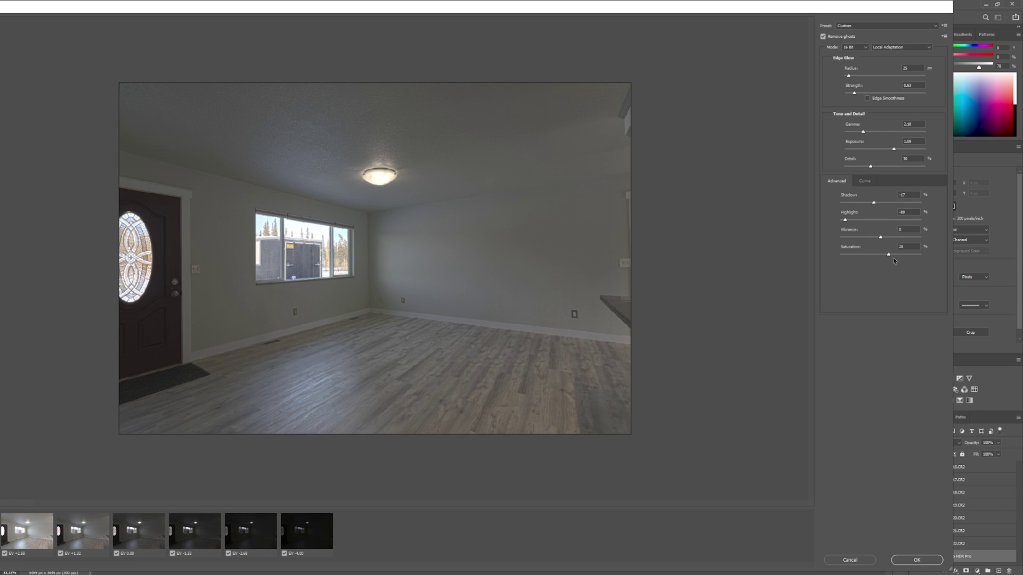
# Raise Saturation to 40 and try Edge Glow strengths, ending at 1.43.
pyautogui.moveTo(893, 259); pyautogui.dragTo(896, 257)
pyautogui.moveTo(854, 92); pyautogui.dragTo(885, 94)
pyautogui.click(902, 98)
pyautogui.click(902, 94)
pyautogui.click(885, 97)
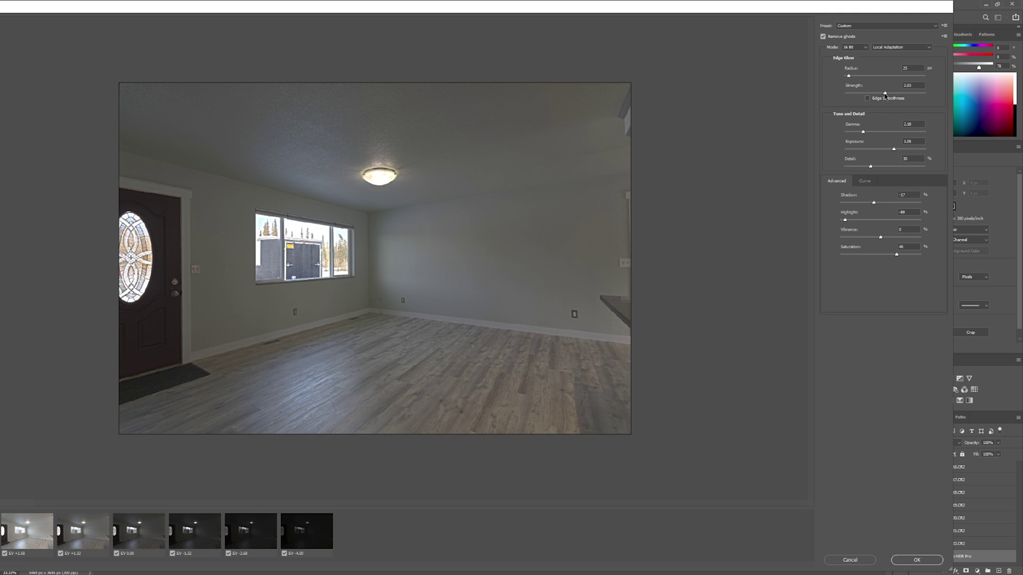
pyautogui.moveTo(912, 94); pyautogui.dragTo(932, 94)
pyautogui.moveTo(928, 94)
pyautogui.mouseDown()
pyautogui.moveTo(870, 96)
pyautogui.moveTo(922, 93)
pyautogui.mouseUp()
# Try the More Saturated preset, apply Photorealistic, and bring the whole dialog into view.
pyautogui.click(890, 26)
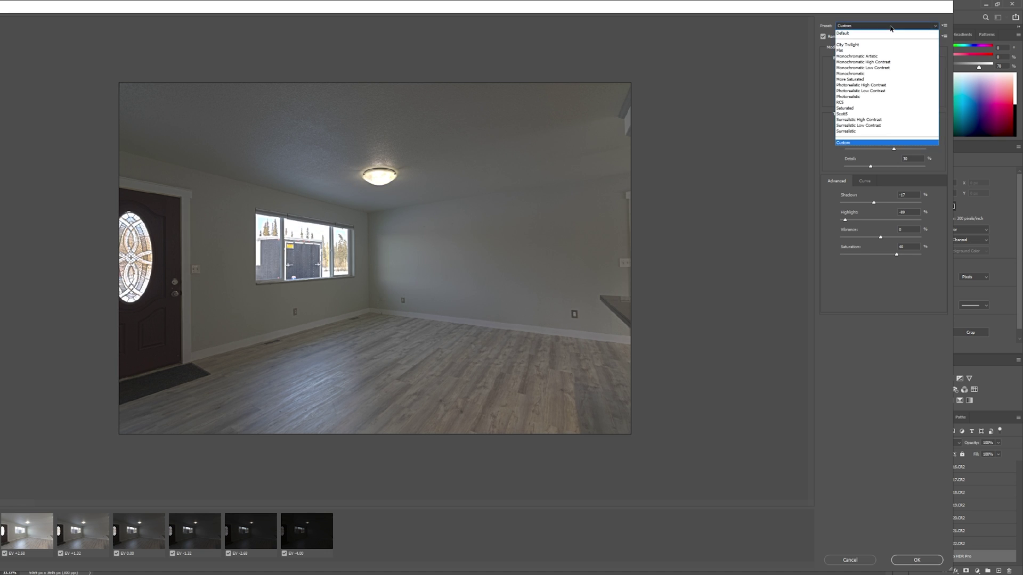
pyautogui.click(873, 79)
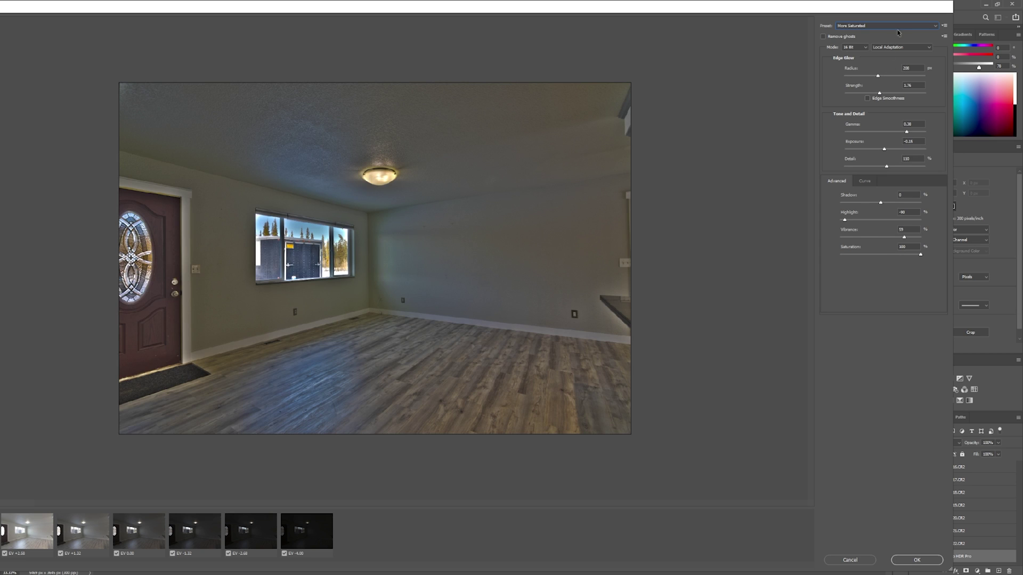
pyautogui.press('Down')
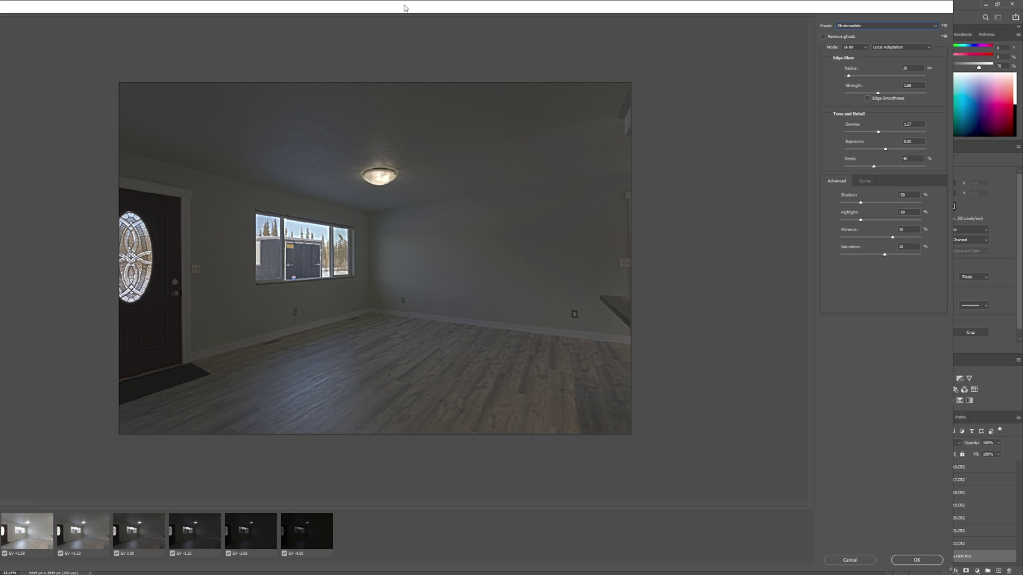
pyautogui.moveTo(482, 3); pyautogui.dragTo(562, 2)
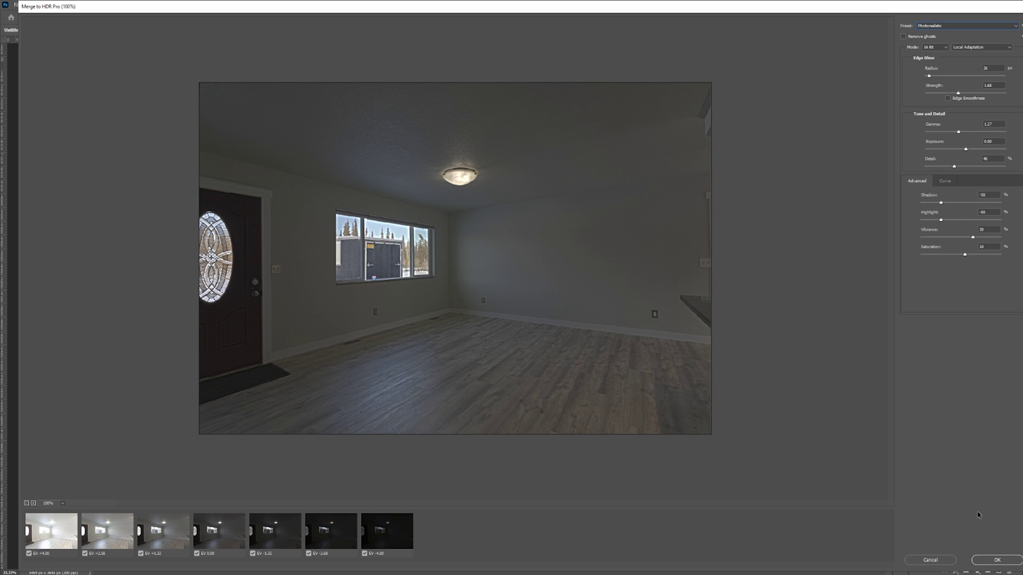
# Cancel the current HDR Pro merge and return to exposure 6M7A2316 in the filmstrip.
pyautogui.click(932, 562)
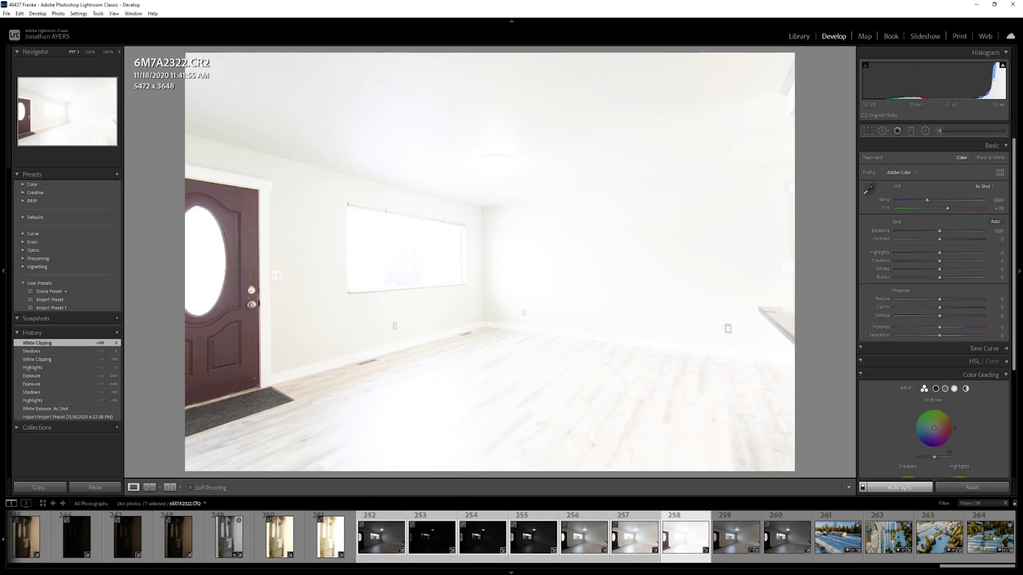
pyautogui.click(429, 542)
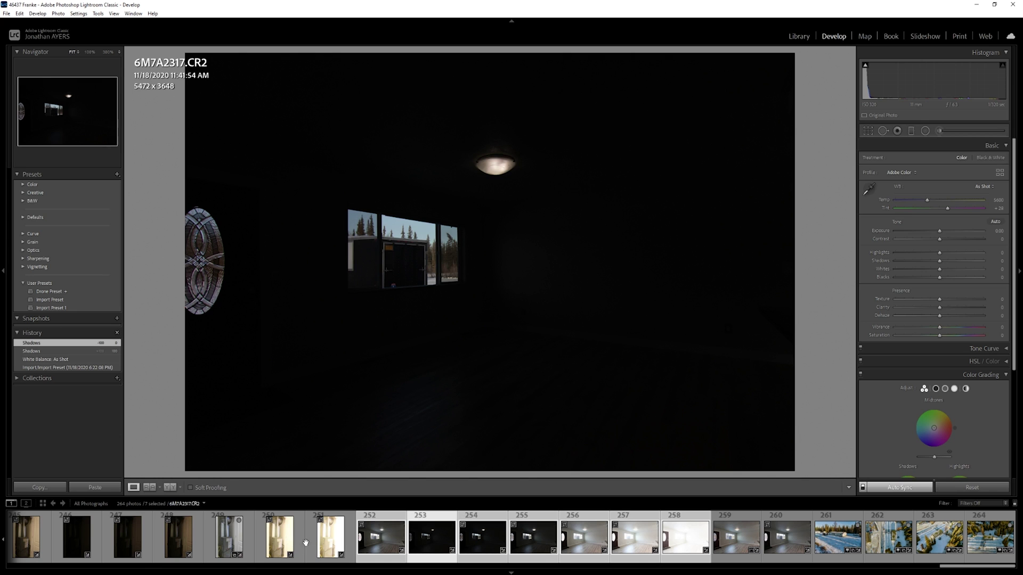
pyautogui.press('Left')
pyautogui.scroll(3, 666, 538)
# Ctrl-add four more exposures and send the five to Photoshop's Merge to HDR Pro.
pyautogui.keyDown('ctrl'); pyautogui.click(630, 546); pyautogui.keyUp('ctrl')
pyautogui.keyDown('ctrl'); pyautogui.click(663, 539); pyautogui.keyUp('ctrl')
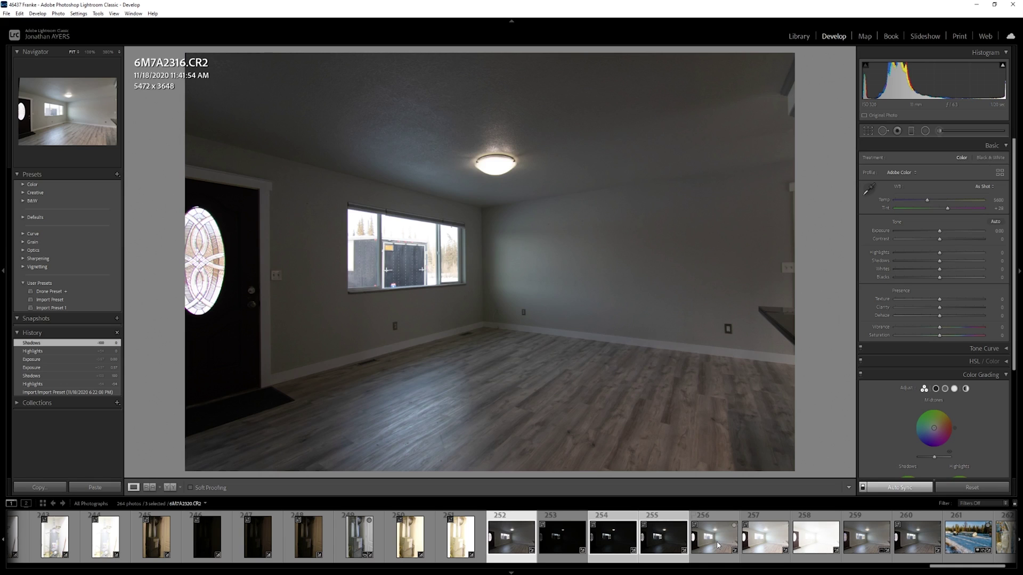
pyautogui.keyDown('ctrl'); pyautogui.click(718, 545); pyautogui.keyUp('ctrl')
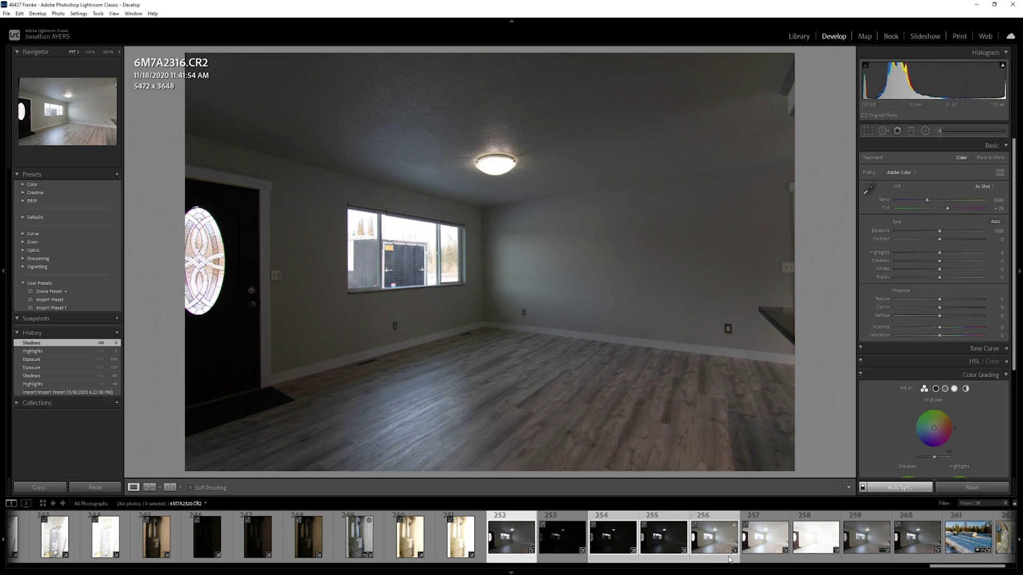
pyautogui.keyDown('ctrl'); pyautogui.click(754, 543); pyautogui.keyUp('ctrl')
pyautogui.rightClick(755, 543)
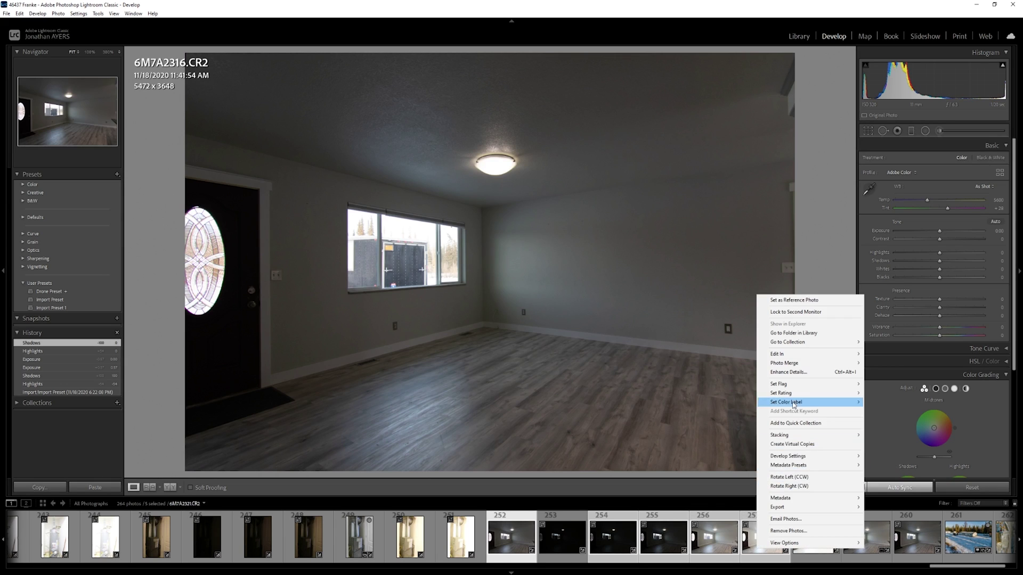
pyautogui.moveTo(803, 356)
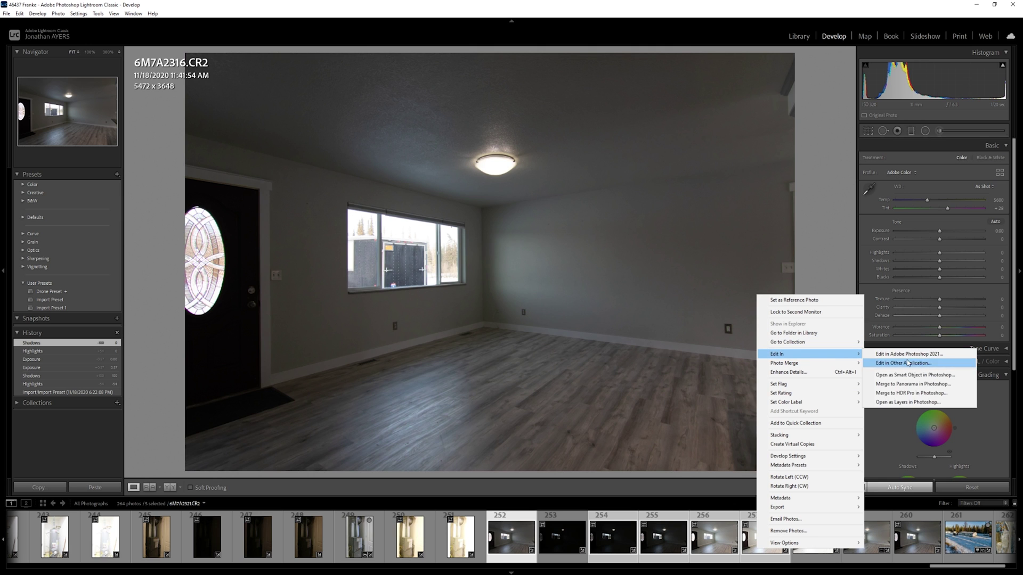
pyautogui.click(904, 393)
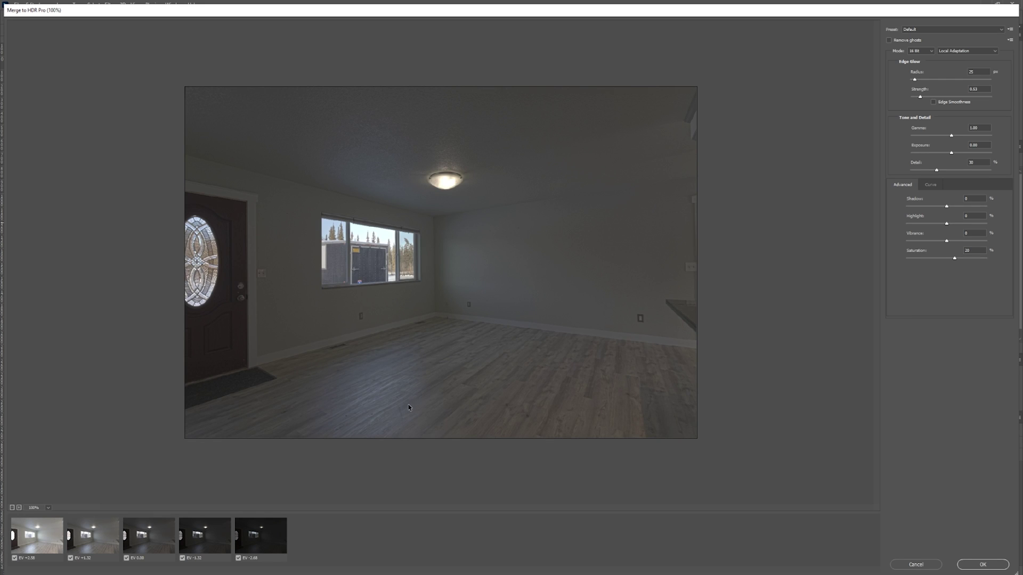
pyautogui.click(950, 30)
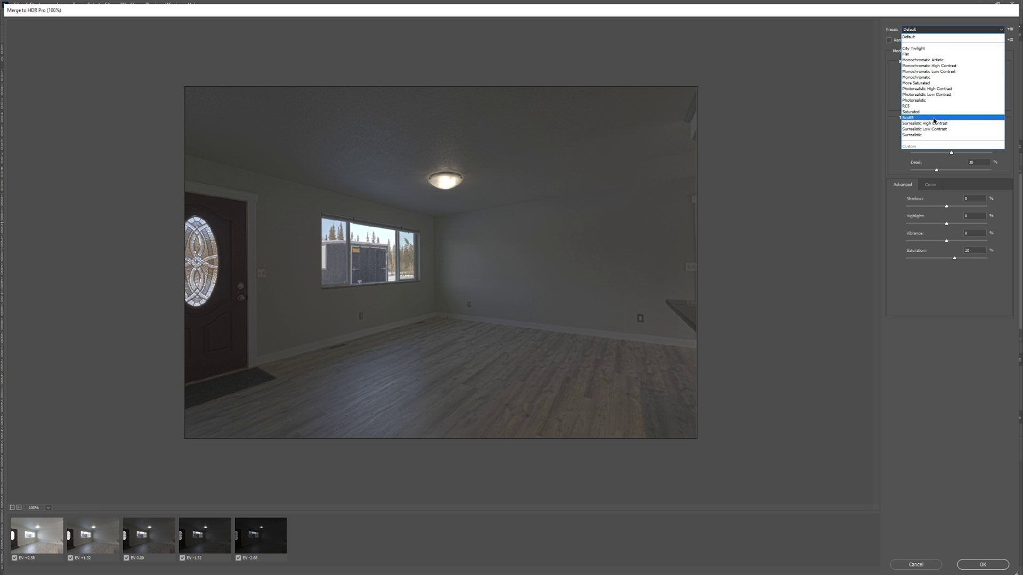
pyautogui.click(936, 135)
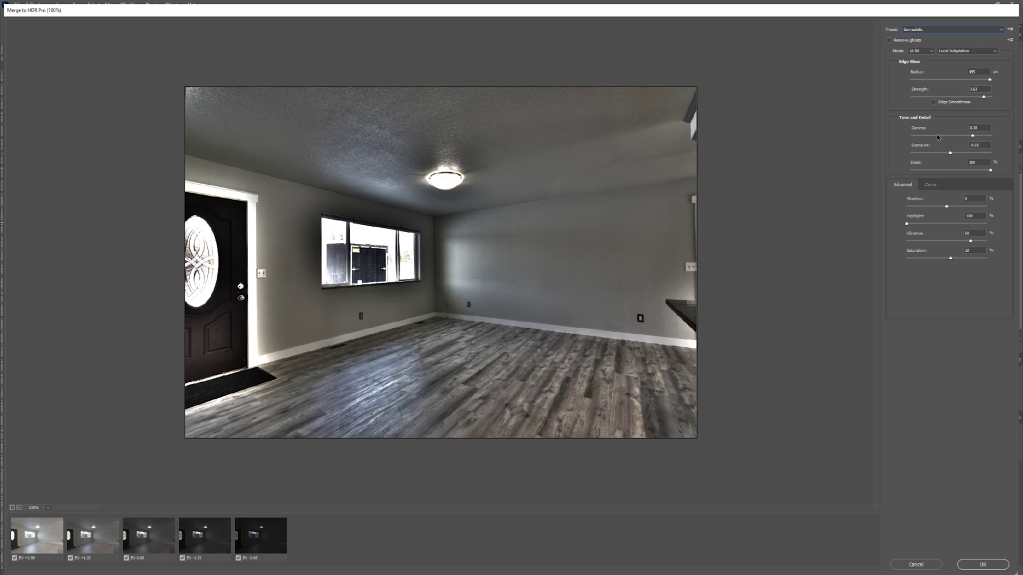
pyautogui.click(936, 30)
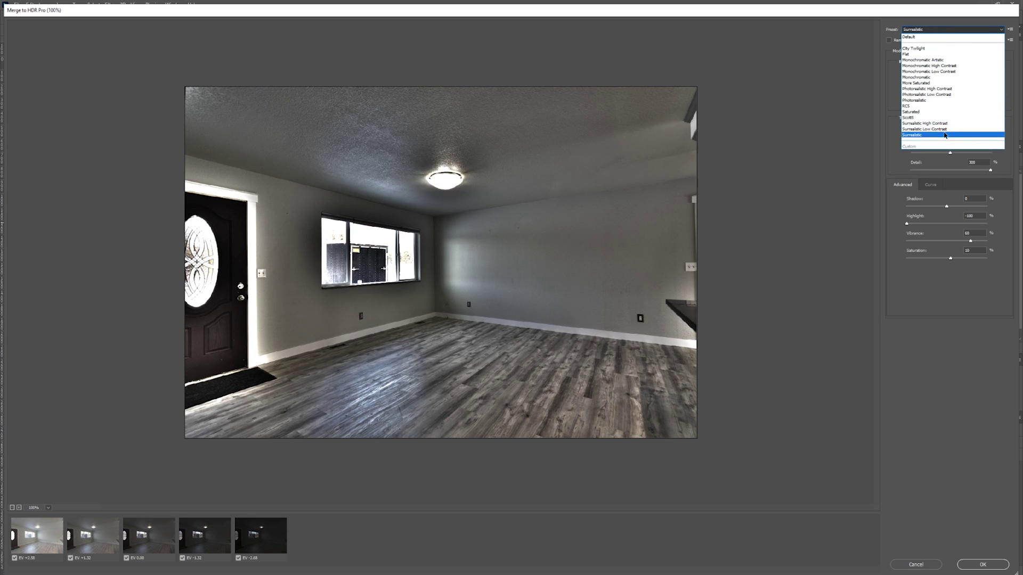
pyautogui.click(948, 106)
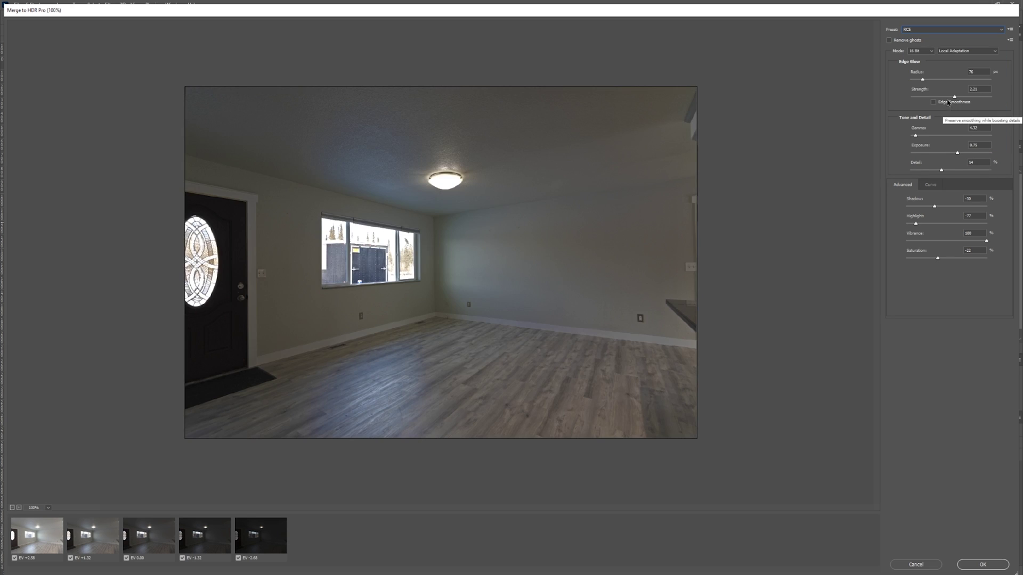
pyautogui.click(950, 30)
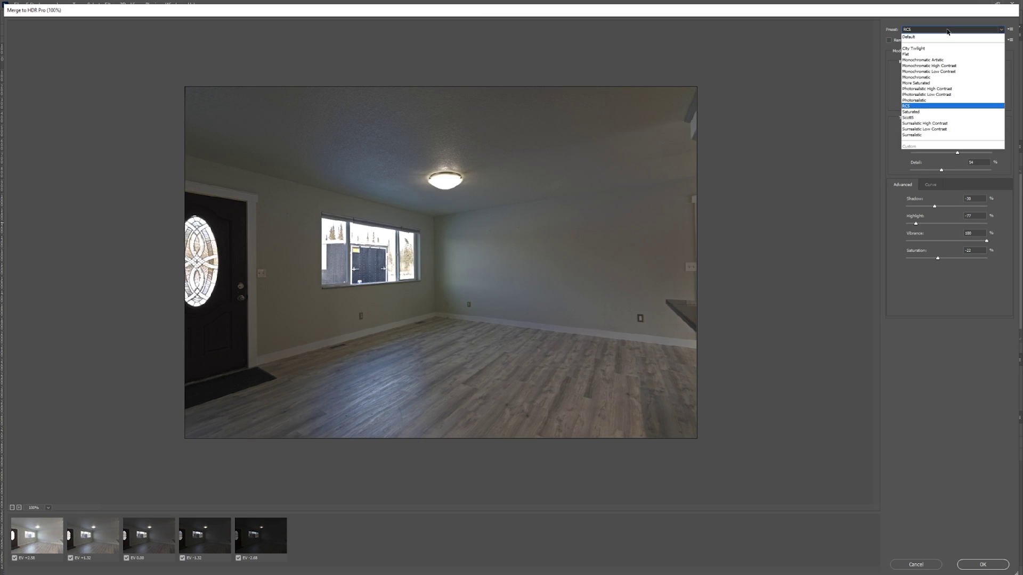
pyautogui.click(941, 55)
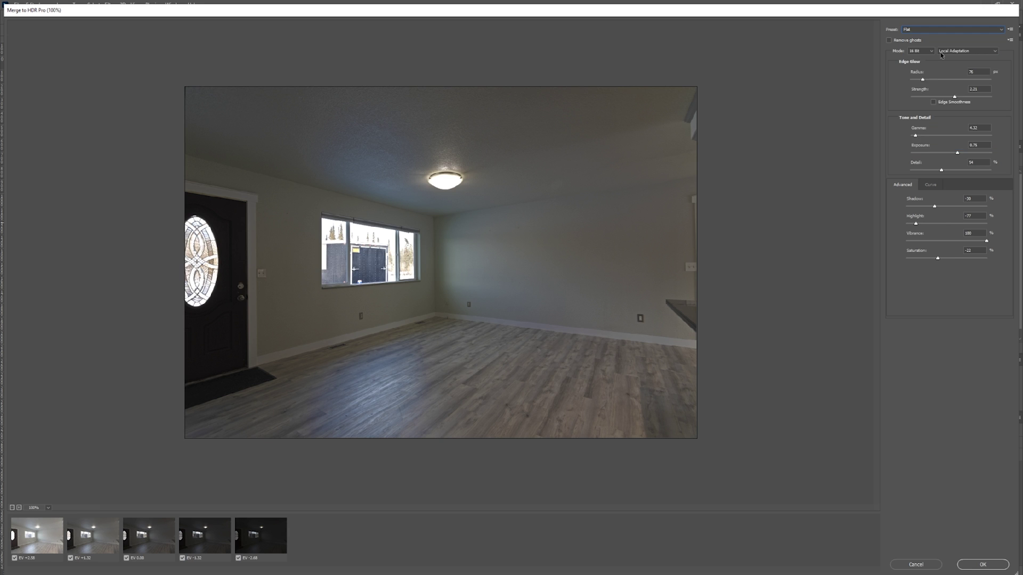
pyautogui.click(951, 30)
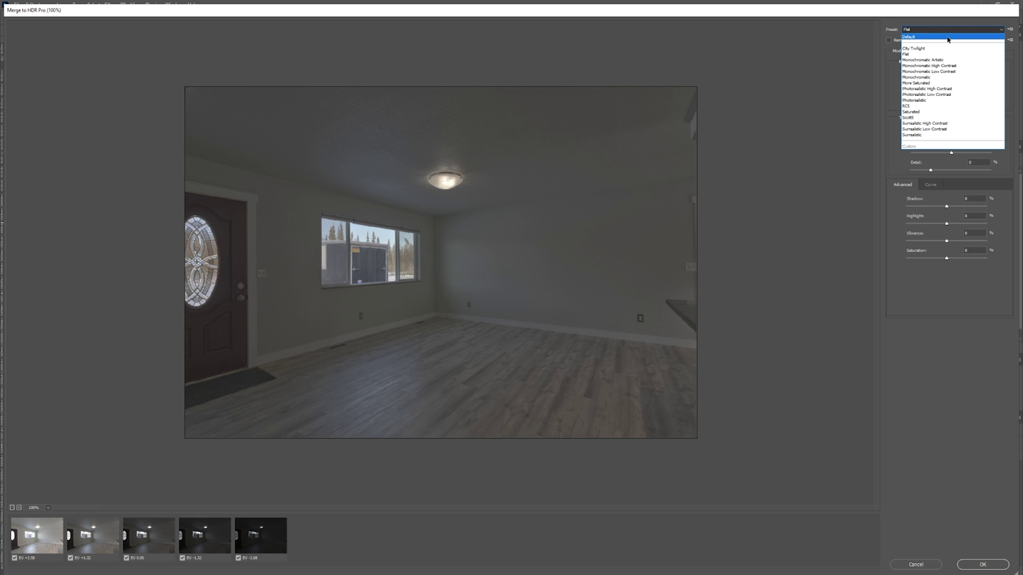
pyautogui.click(948, 37)
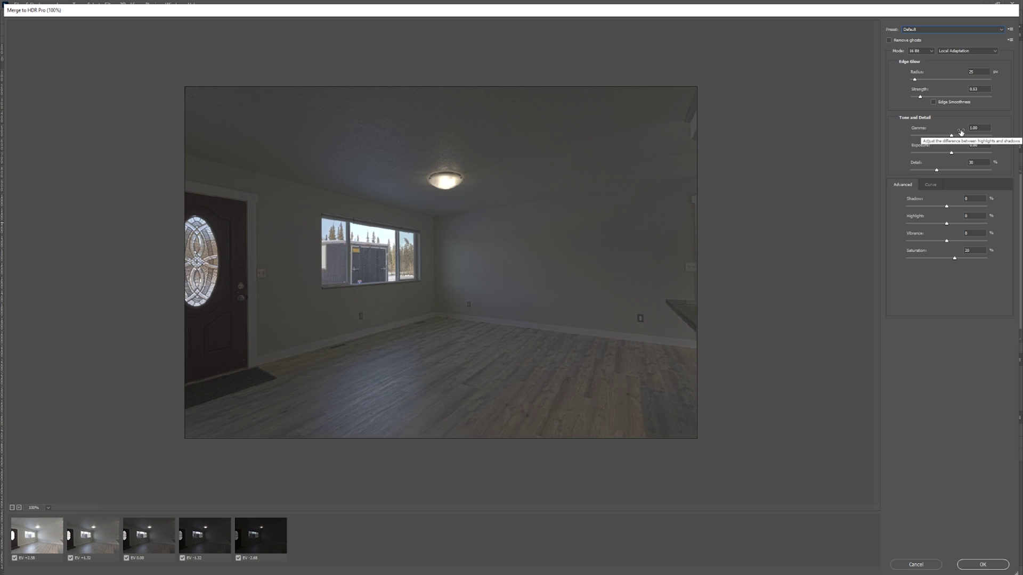
# Set Gamma to 1.04, lower Highlight to -44, adjust Shadow and confirm Saturation.
pyautogui.moveTo(951, 136); pyautogui.dragTo(947, 137)
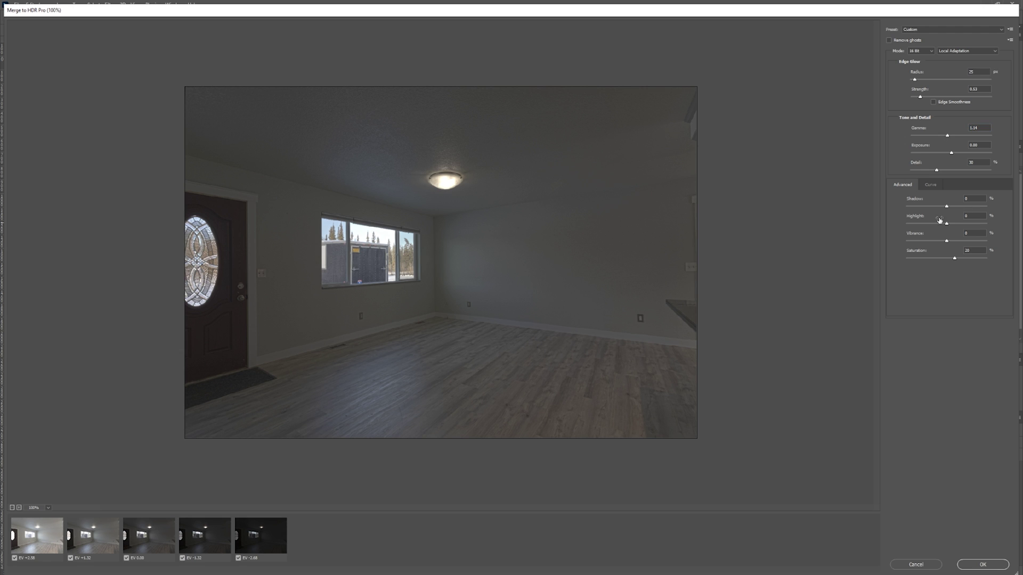
pyautogui.moveTo(946, 224); pyautogui.dragTo(931, 230)
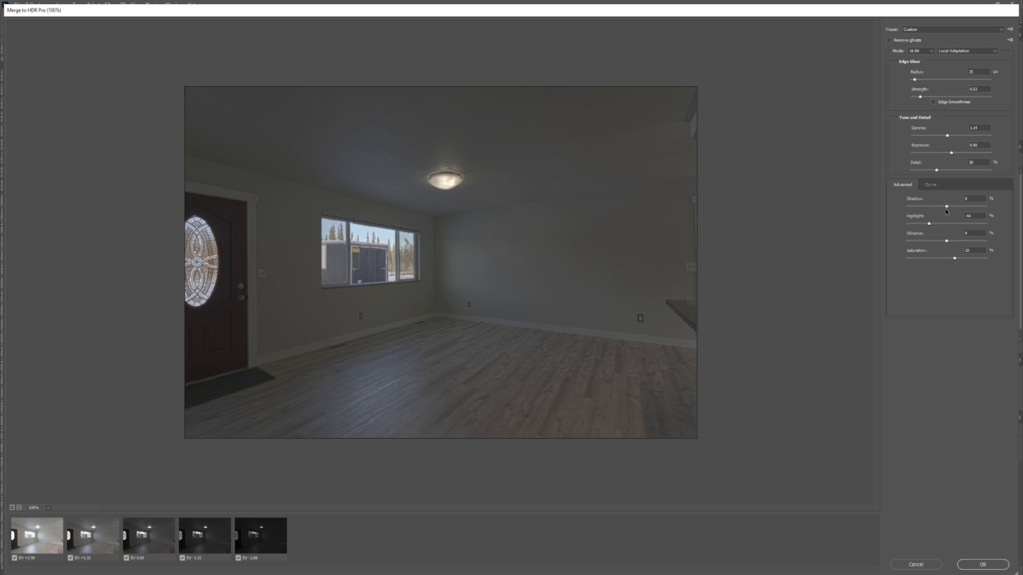
pyautogui.moveTo(949, 209); pyautogui.dragTo(964, 244)
pyautogui.click(596, 250)
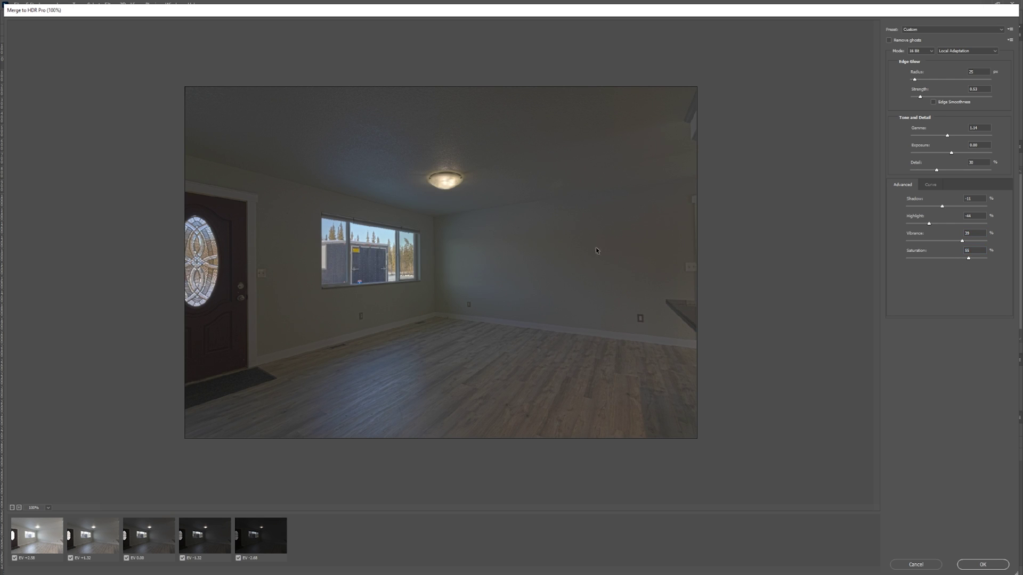
# Build the HDR image as Untitled_HDR-2, then switch between Photoshop and Lightroom to compare.
pyautogui.click(987, 565)
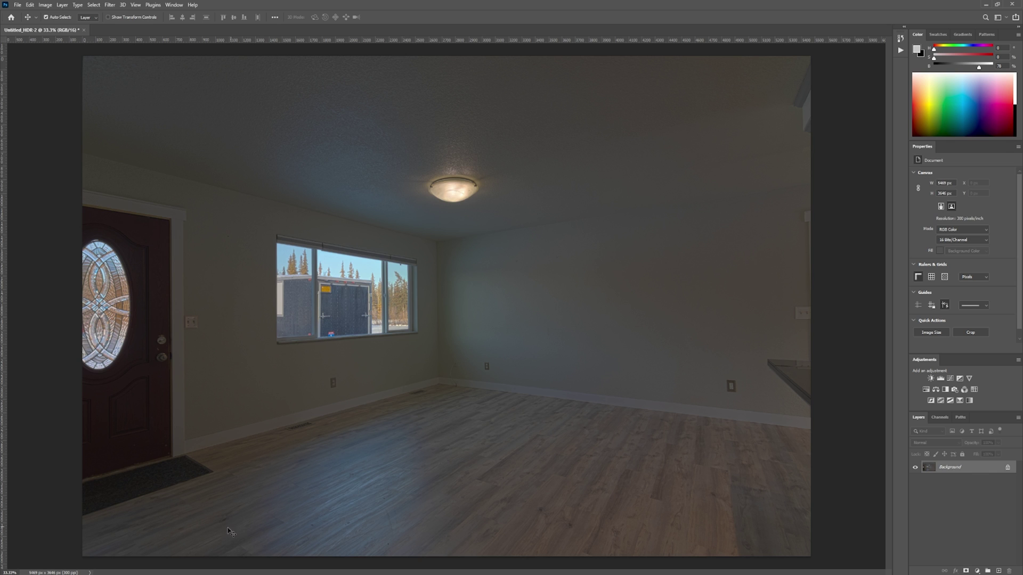
pyautogui.hotkey('alt', 'Tab')
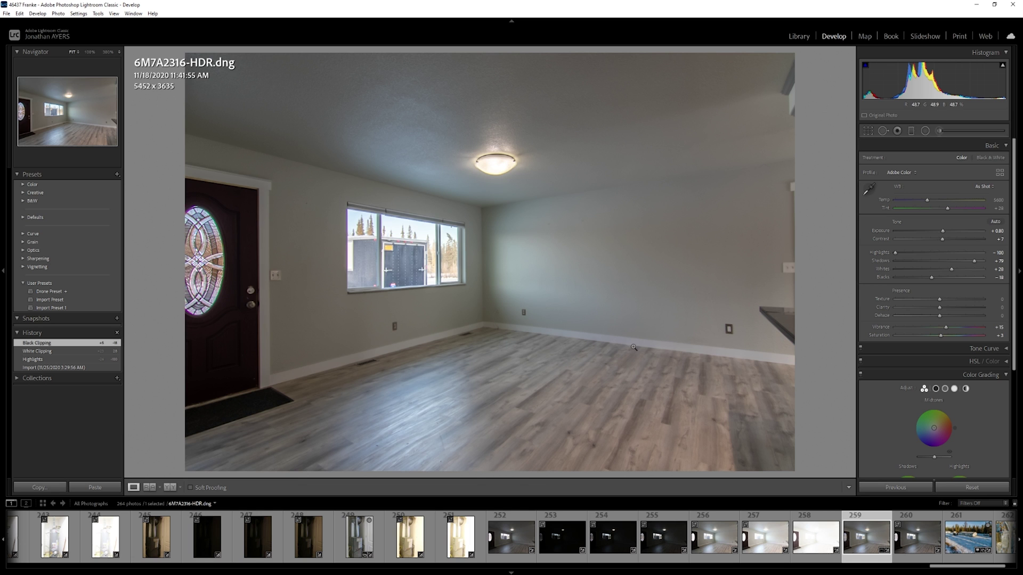
pyautogui.hotkey('alt', 'Tab')
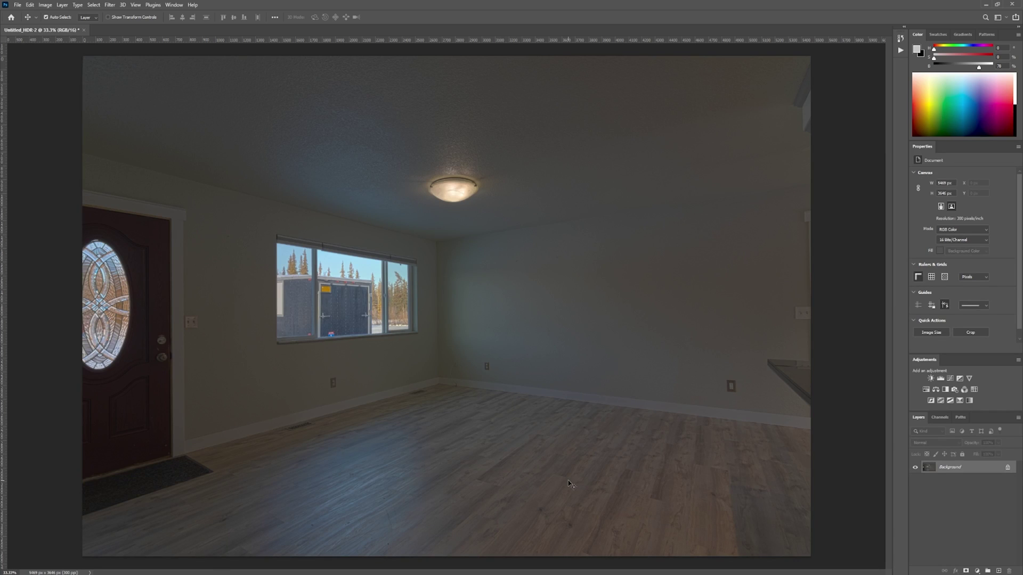
pyautogui.hotkey('alt', 'Tab')
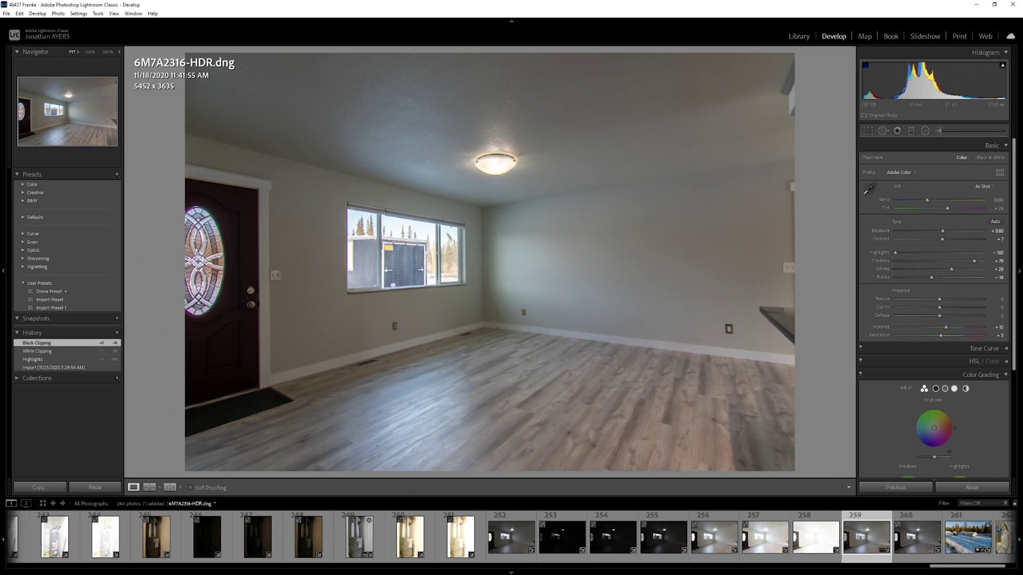
pyautogui.hotkey('alt', 'Tab')
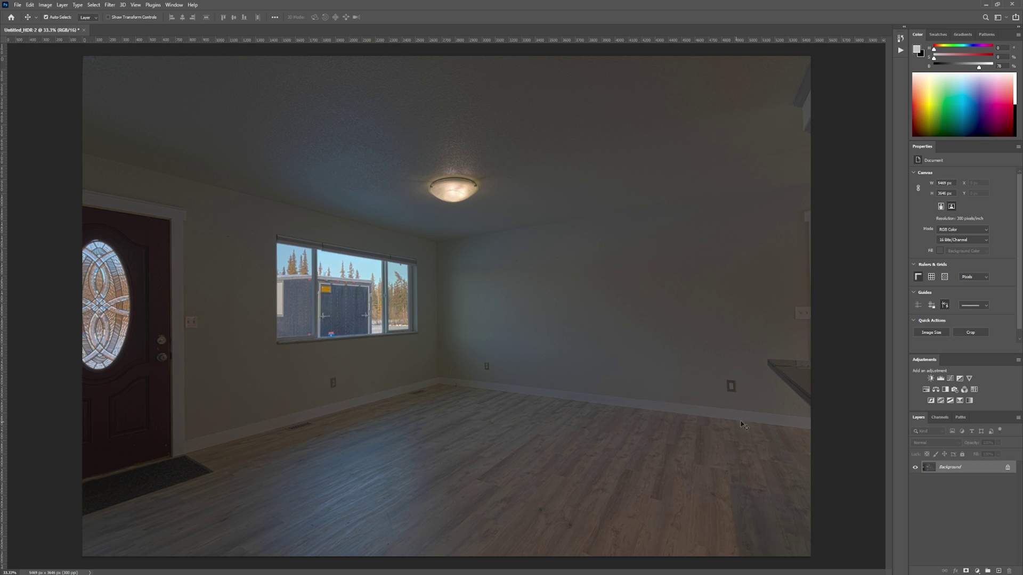
pyautogui.hotkey('alt', 'Tab')
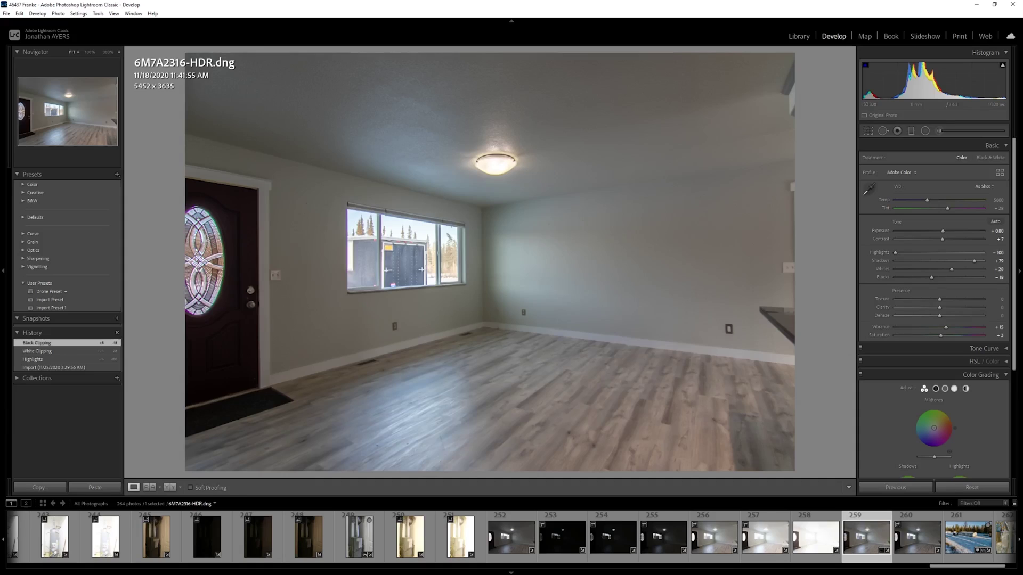